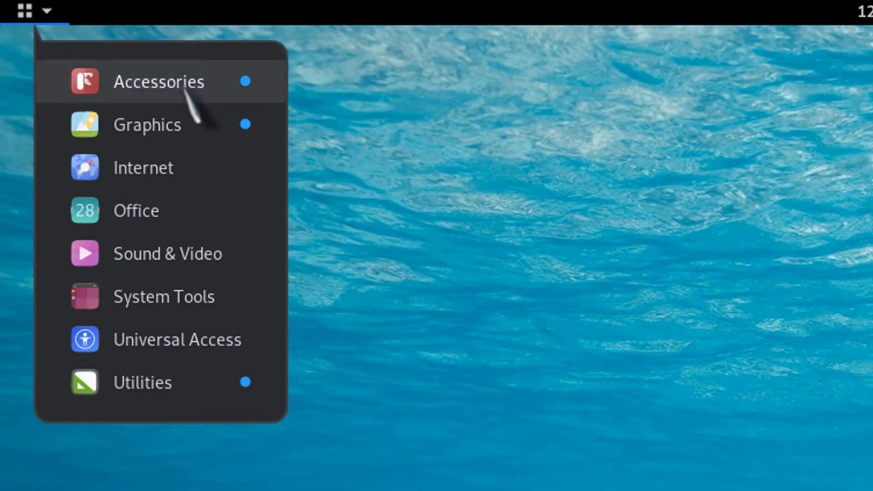
- Open Terminal from the Utilities category of the application menu
{"action": "mouse_move", "coordinate": [185, 87]}
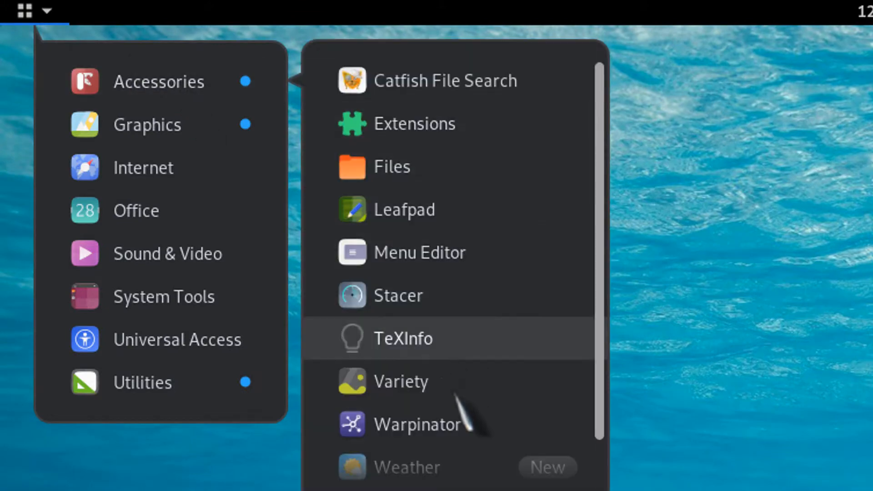
{"action": "scroll", "coordinate": [452, 473], "scroll_direction": "down", "scroll_amount": 1}
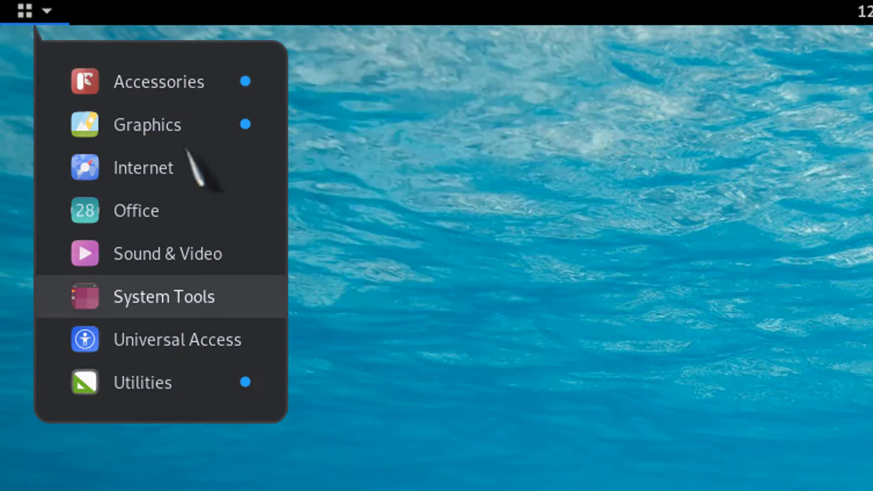
{"action": "mouse_move", "coordinate": [153, 392]}
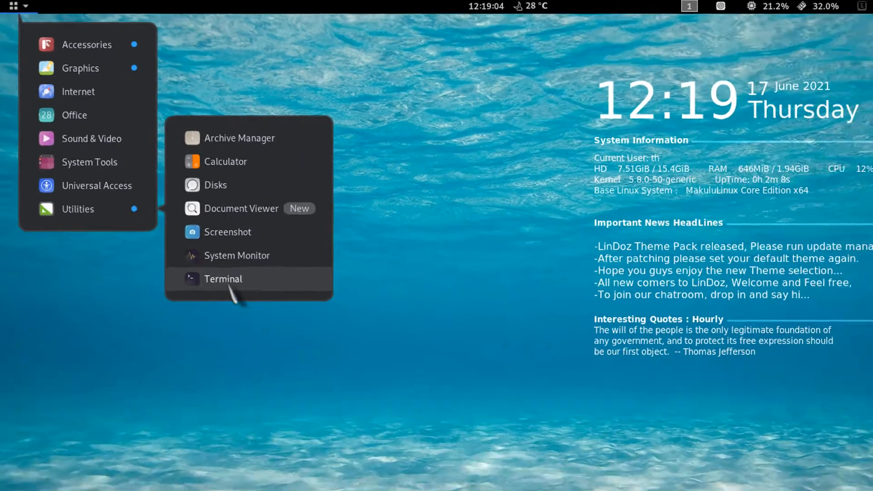
{"action": "left_click", "coordinate": [227, 283]}
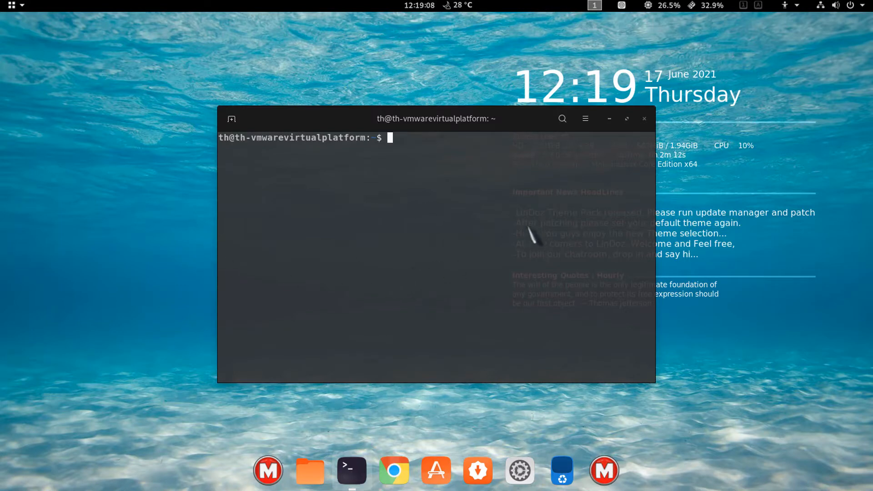
- Close the Terminal window and the Files window
{"action": "left_click", "coordinate": [644, 120]}
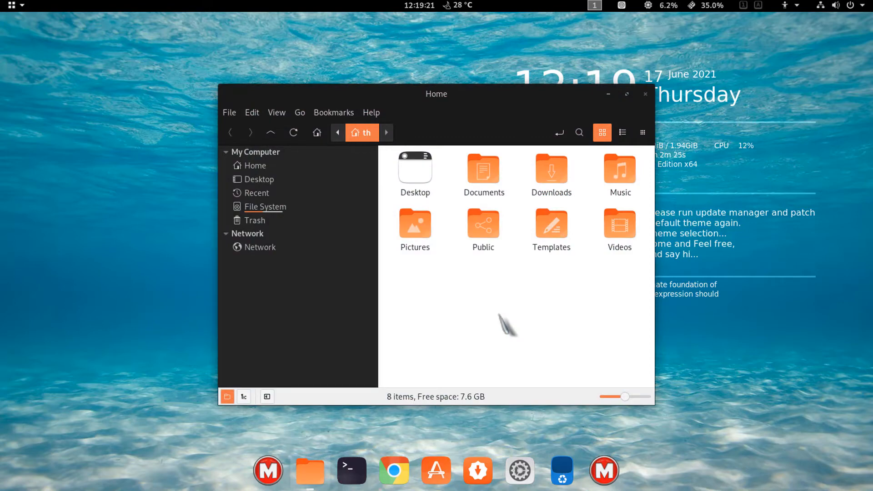
{"action": "left_click", "coordinate": [646, 95]}
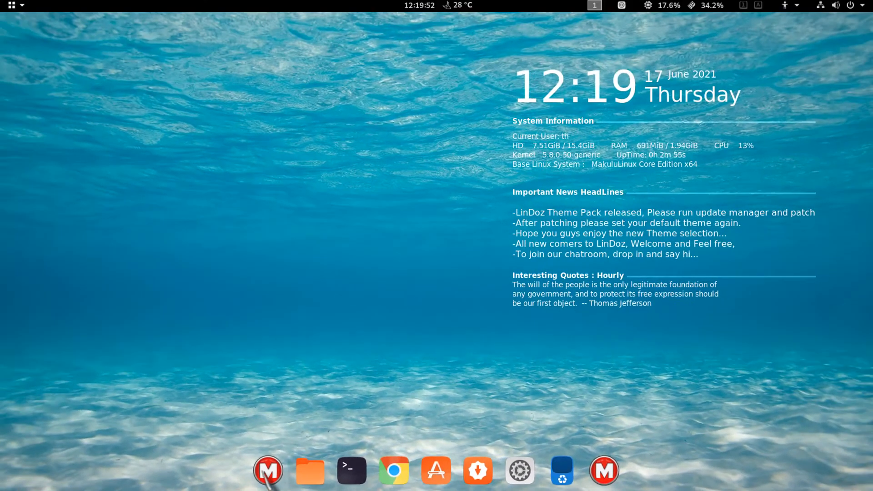
- Open the Makulu radial launcher from the dock and dismiss it
{"action": "left_click", "coordinate": [266, 476]}
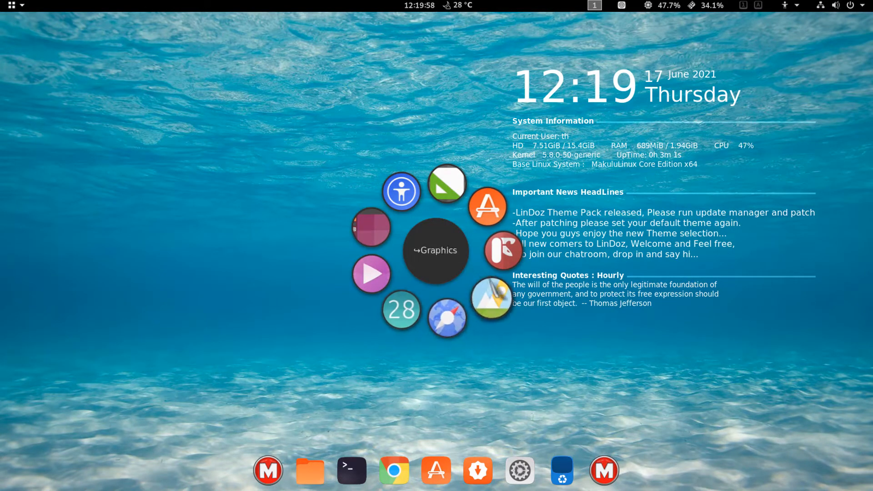
{"action": "left_click", "coordinate": [574, 384]}
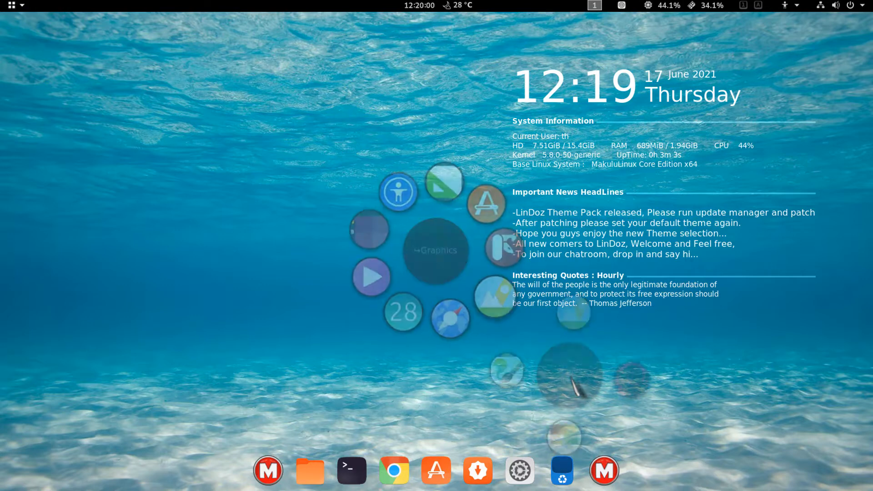
{"action": "left_click", "coordinate": [378, 299]}
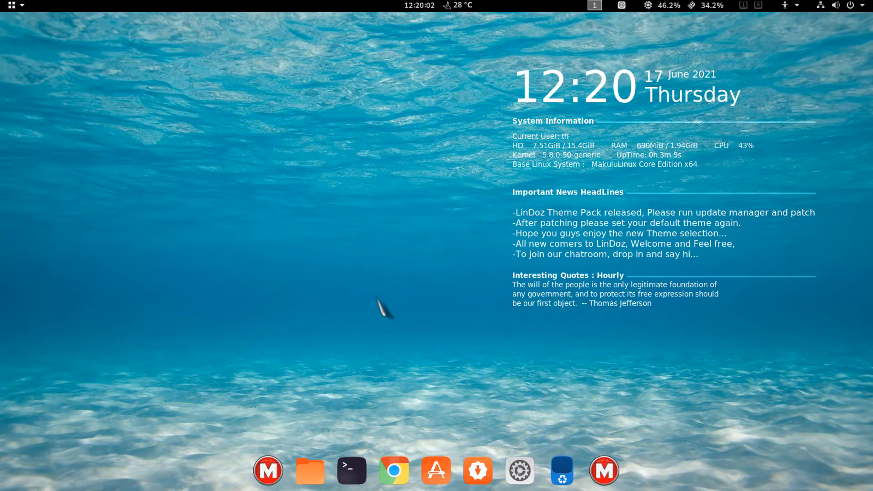
- Open the Show Applications grid, browse its pages, and close it
{"action": "left_click", "coordinate": [610, 480]}
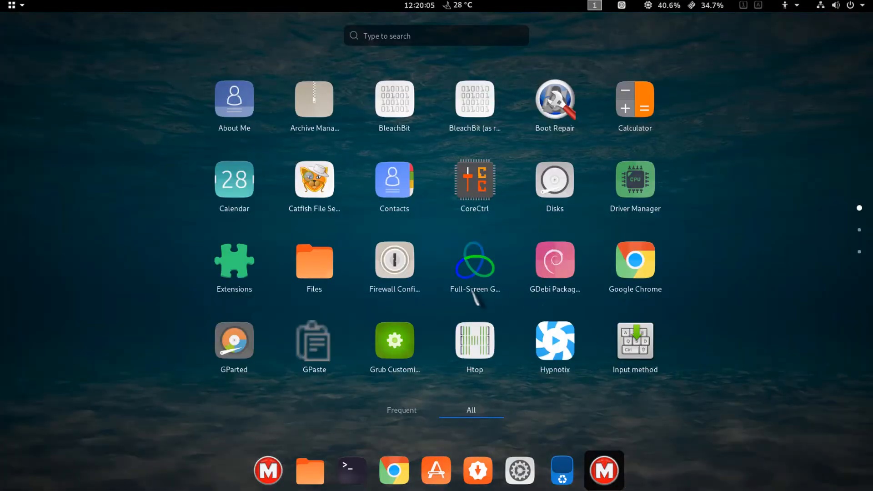
{"action": "scroll", "coordinate": [464, 335], "scroll_direction": "down", "scroll_amount": 2}
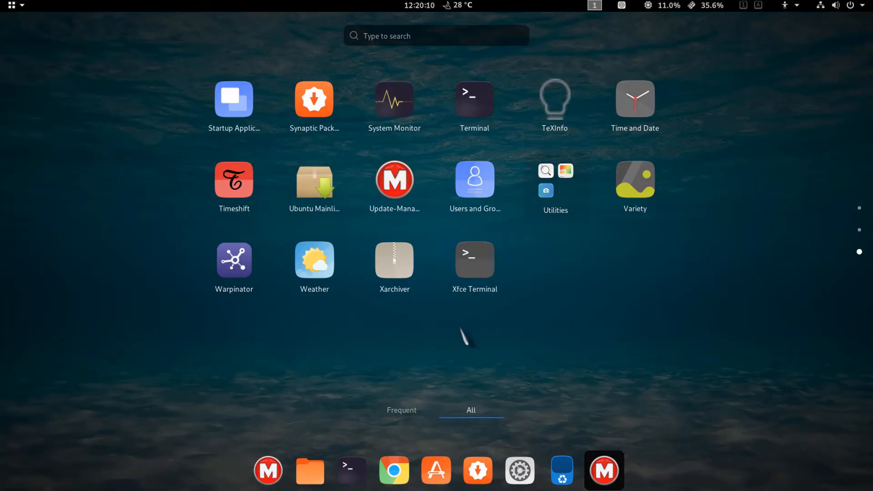
{"action": "scroll", "coordinate": [464, 335], "scroll_direction": "up", "scroll_amount": 2}
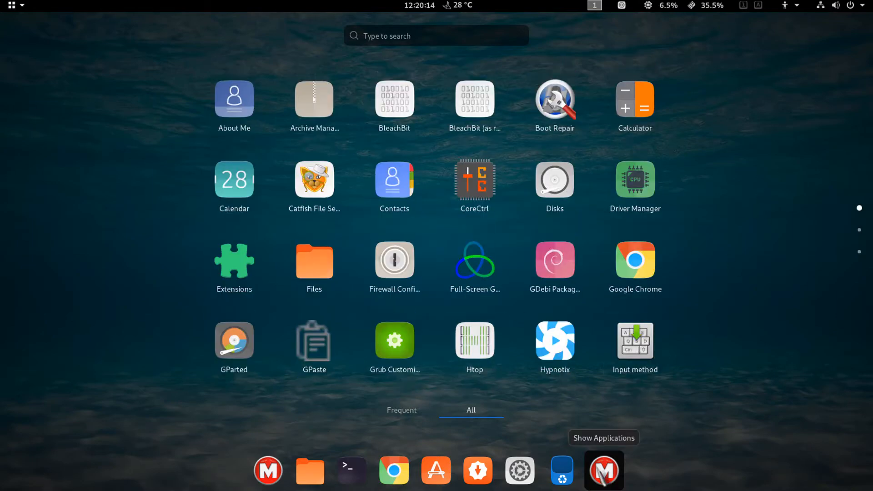
{"action": "left_click", "coordinate": [603, 473]}
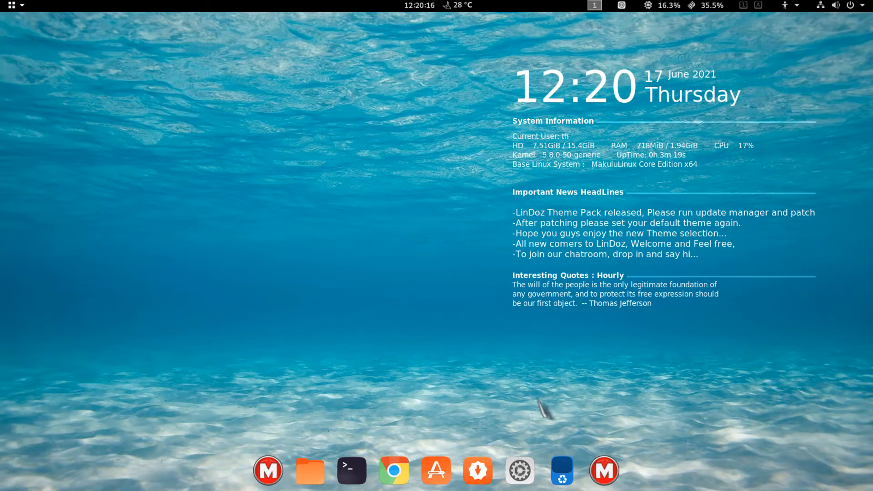
- Open the cursor and colour theme selector from the desktop context menu
{"action": "right_click", "coordinate": [317, 142]}
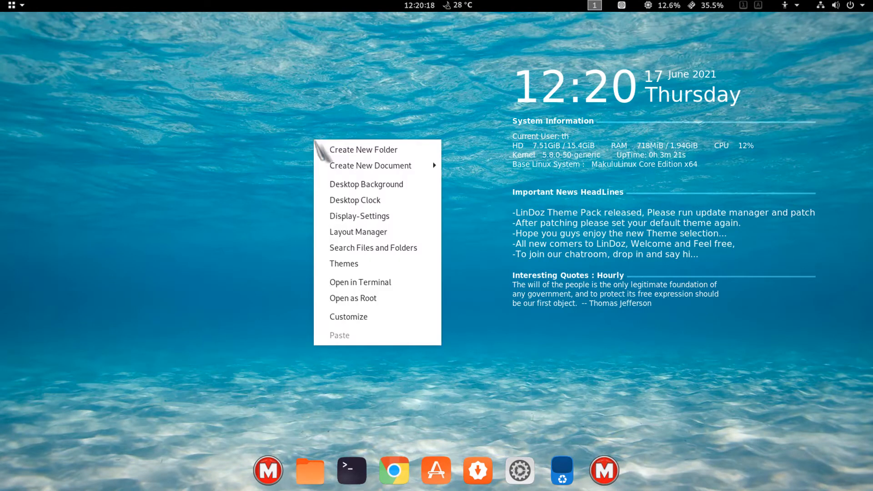
{"action": "left_click", "coordinate": [351, 265]}
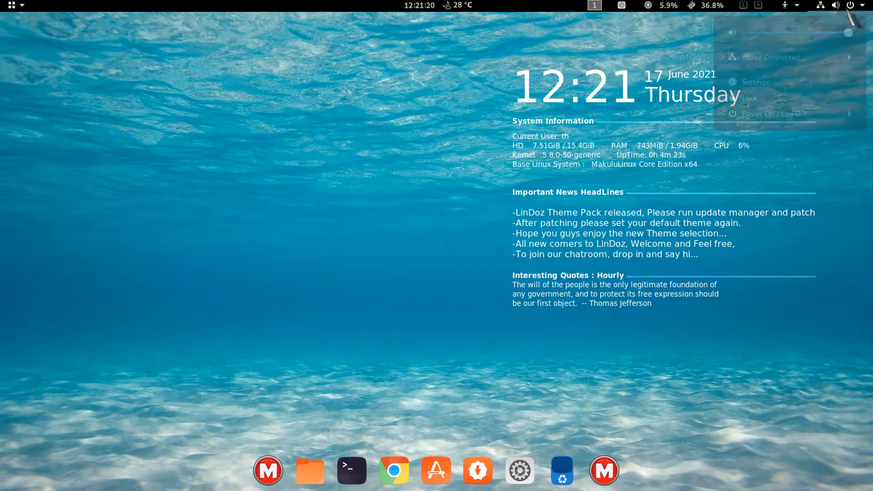
- Power off the system from the system menu's Power Off / Log Out options
{"action": "left_click", "coordinate": [841, 5]}
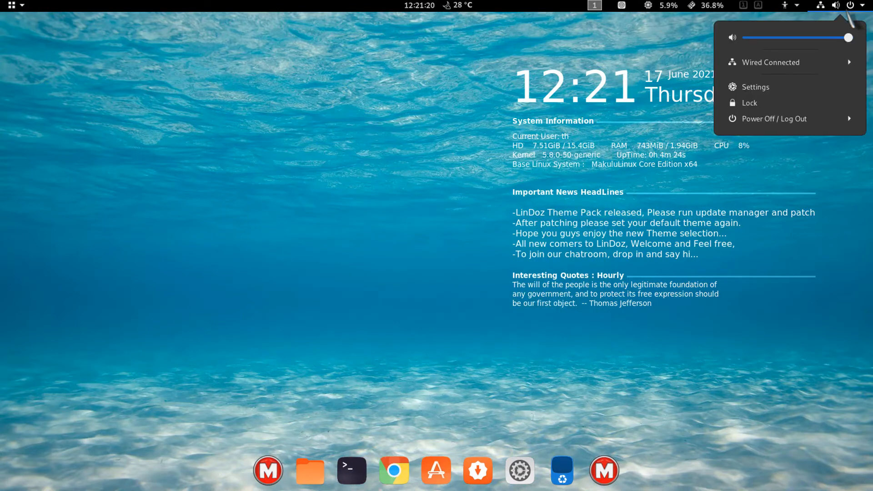
{"action": "left_click", "coordinate": [774, 119]}
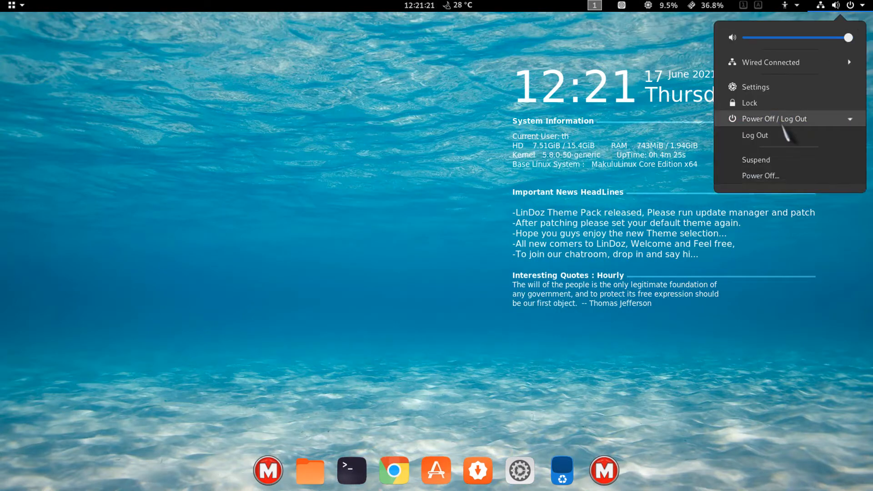
{"action": "left_click", "coordinate": [765, 176]}
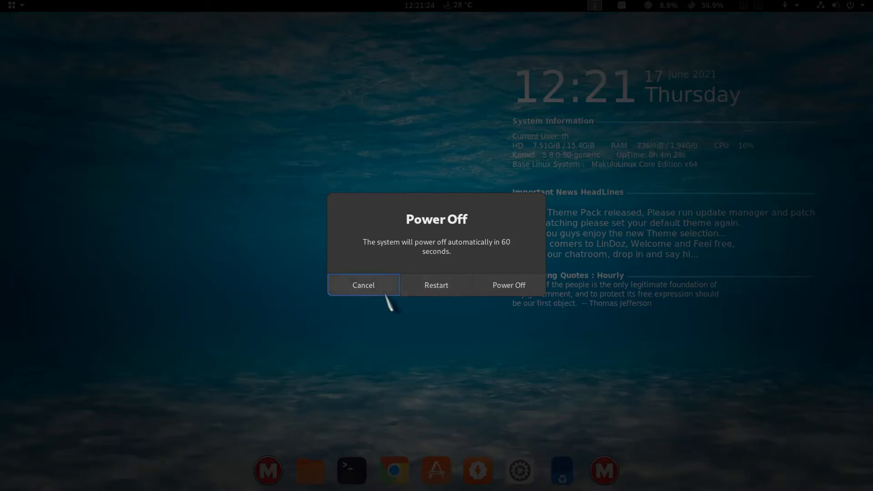
{"action": "left_click", "coordinate": [509, 285]}
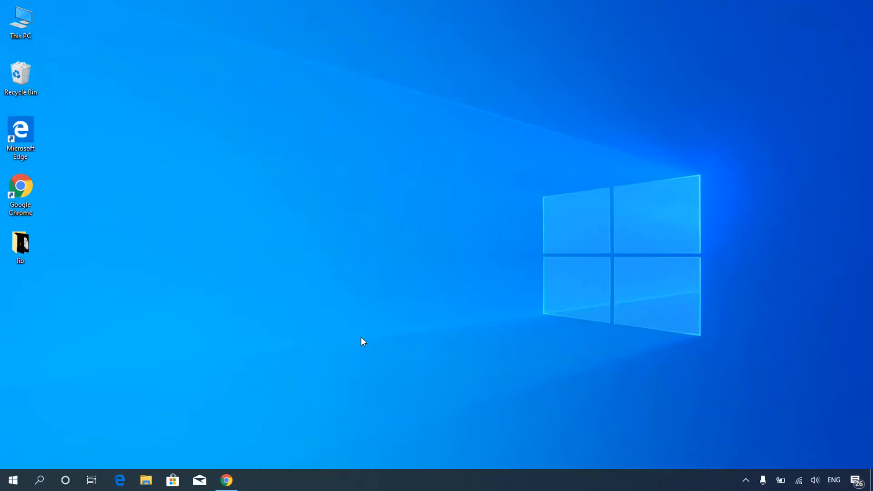
- Launch Google Chrome and search Google for makululinux
{"action": "left_click", "coordinate": [227, 481]}
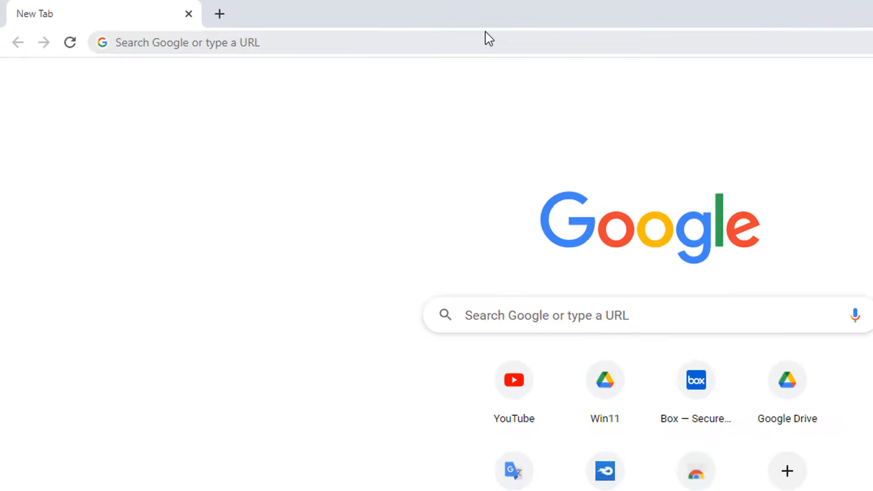
{"action": "left_click", "coordinate": [490, 45]}
{"action": "type", "text": "makululinux"}
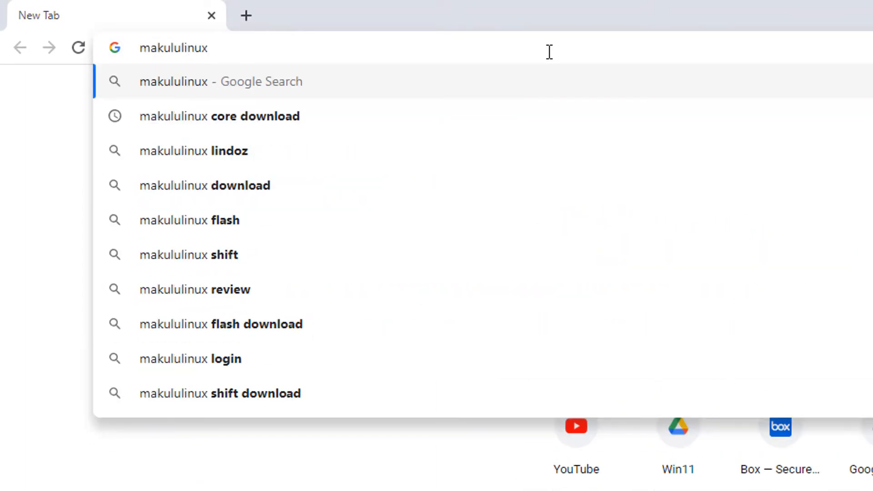
{"action": "key", "text": "Return"}
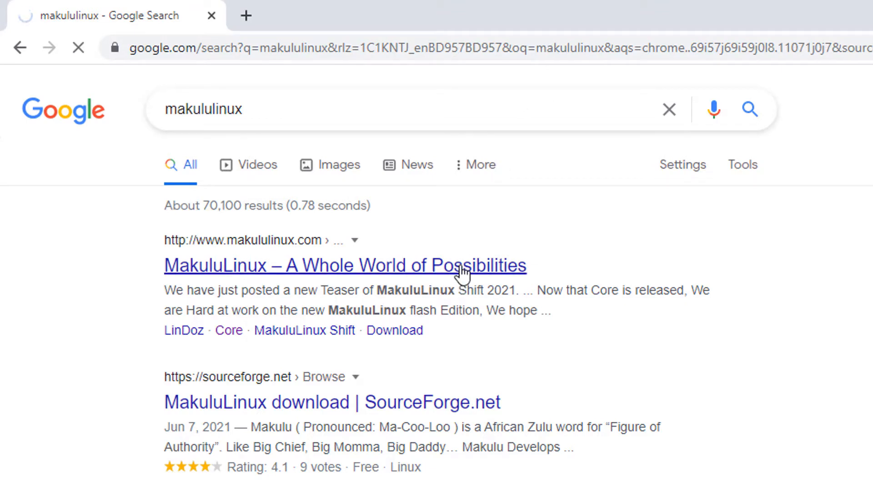
- Browse the MakuluLinux website's home page
{"action": "scroll", "coordinate": [460, 273], "scroll_direction": "down", "scroll_amount": 10}
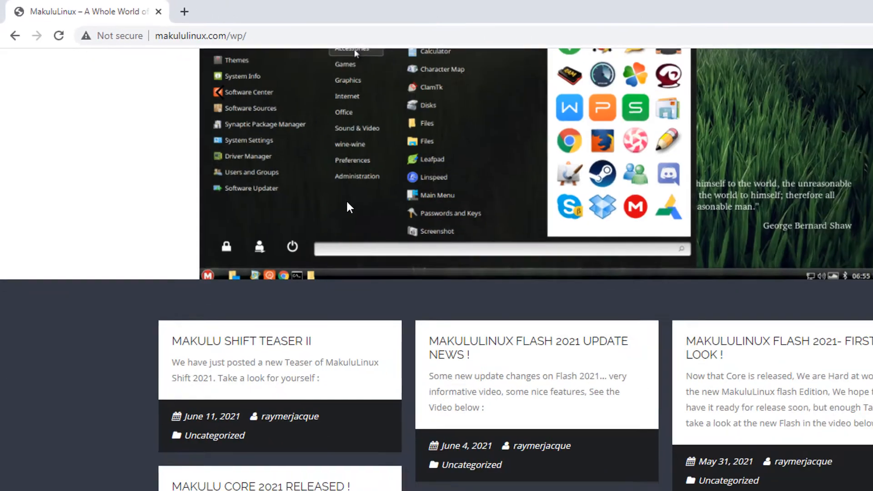
{"action": "scroll", "coordinate": [278, 161], "scroll_direction": "down", "scroll_amount": 6}
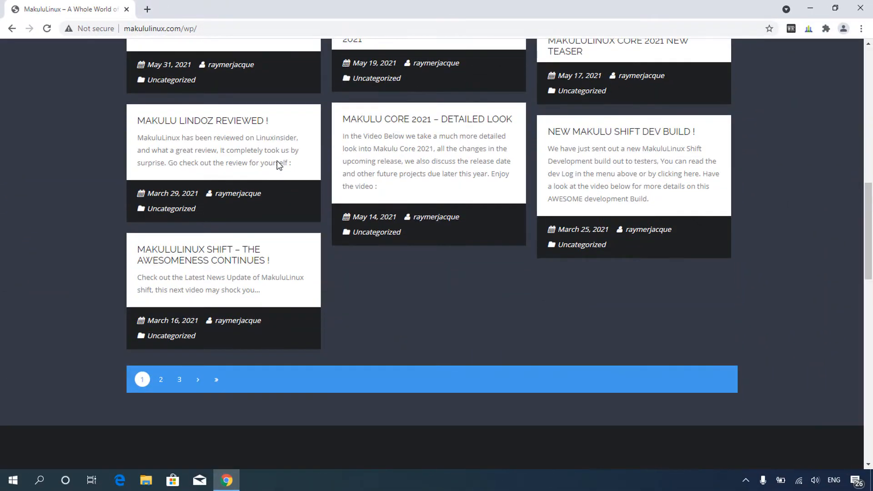
{"action": "scroll", "coordinate": [277, 160], "scroll_direction": "up", "scroll_amount": 7}
{"action": "scroll", "coordinate": [276, 160], "scroll_direction": "up", "scroll_amount": 6}
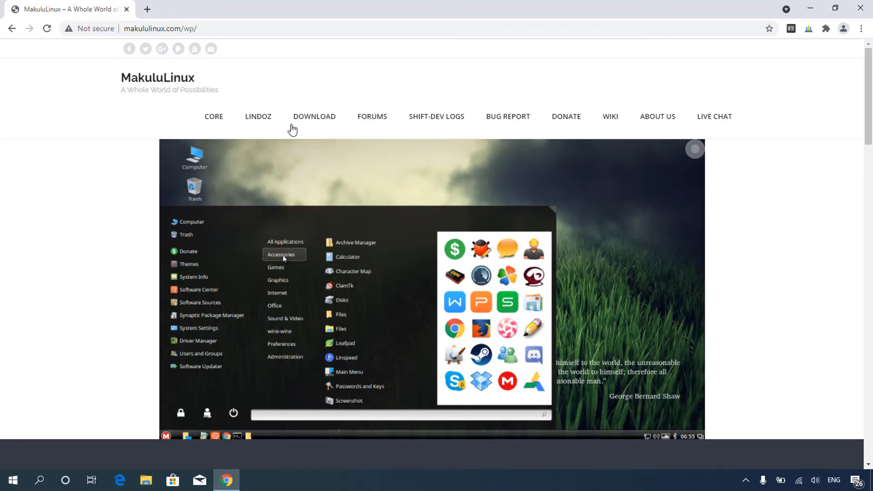
- Open the site's Download page and scroll to the LinDoz download links
{"action": "left_click", "coordinate": [300, 116]}
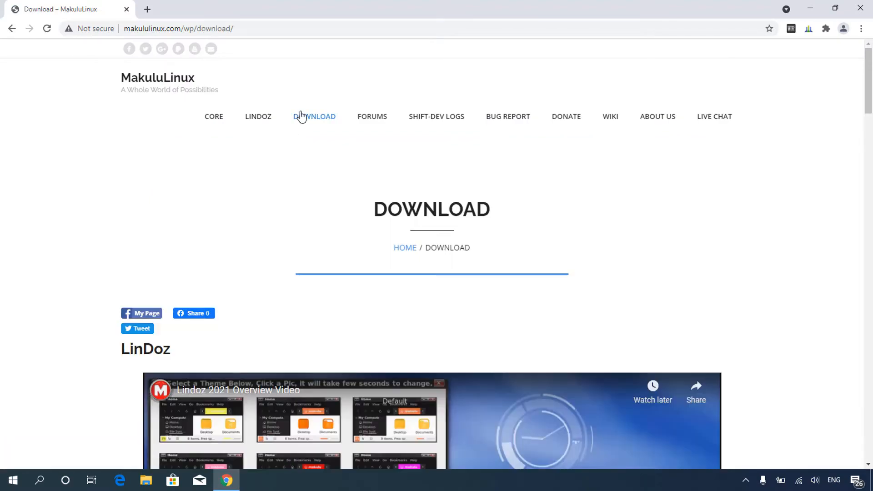
{"action": "scroll", "coordinate": [300, 117], "scroll_direction": "down", "scroll_amount": 10}
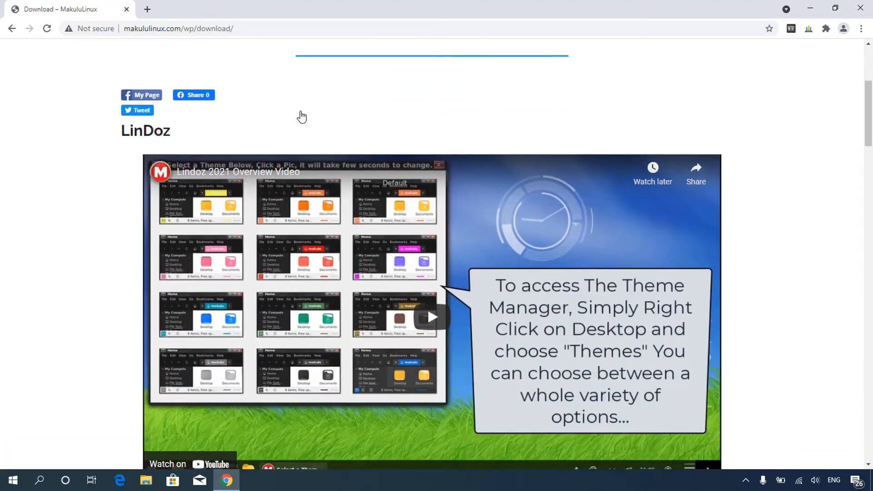
{"action": "scroll", "coordinate": [301, 116], "scroll_direction": "down", "scroll_amount": 2}
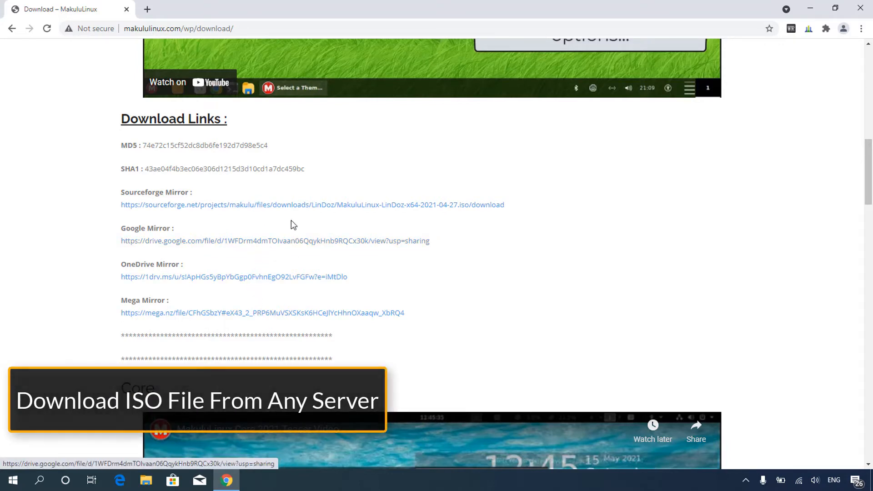
- Open a new tab and search Google for rufus
{"action": "left_click", "coordinate": [147, 9]}
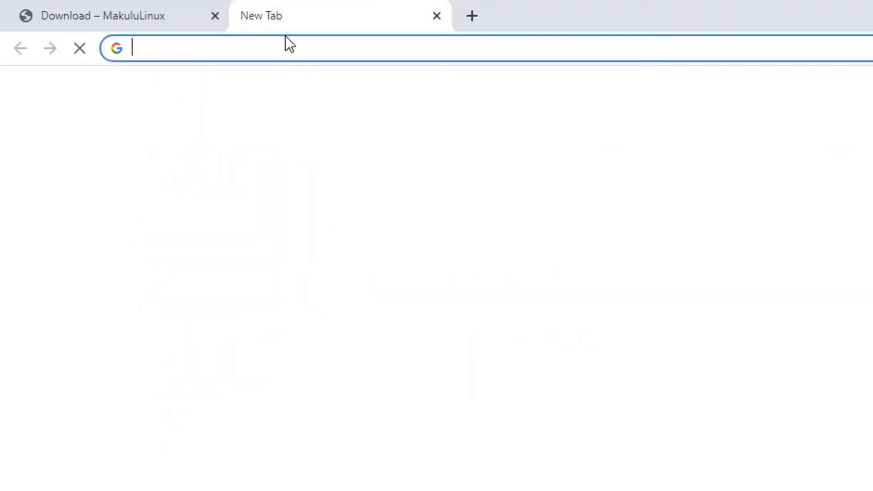
{"action": "left_click", "coordinate": [307, 50]}
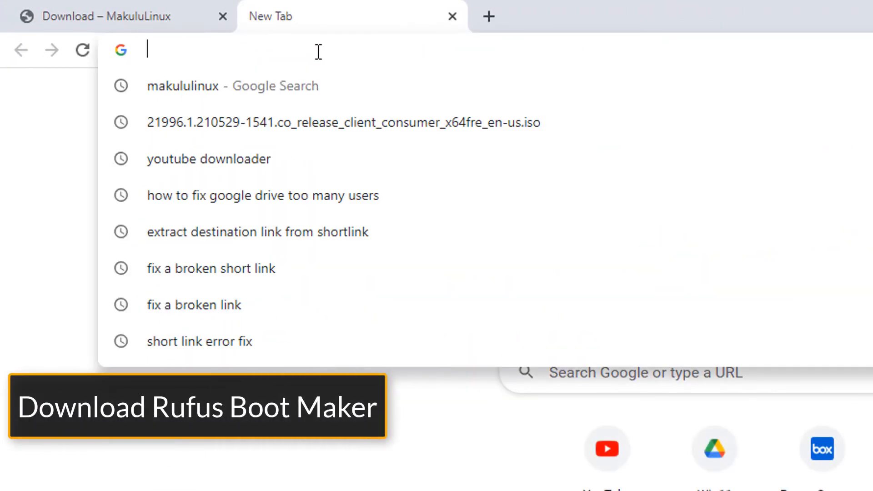
{"action": "type", "text": "rufus"}
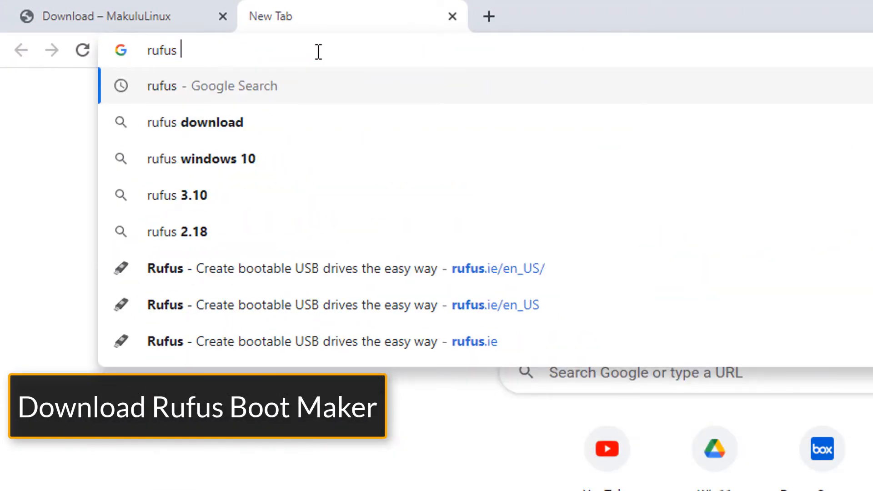
{"action": "key", "text": "Return"}
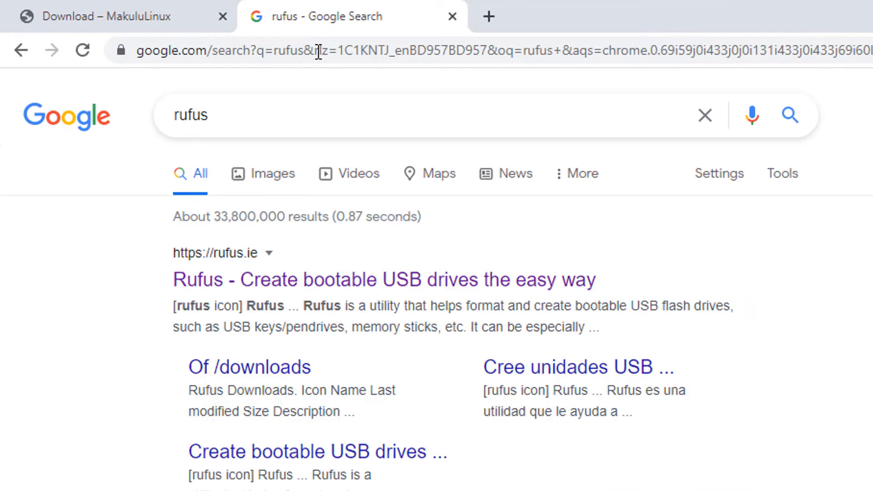
- Open the Rufus website, scroll to its Download section, and minimize the browser
{"action": "left_click", "coordinate": [351, 281]}
{"action": "scroll", "coordinate": [349, 273], "scroll_direction": "down", "scroll_amount": 15}
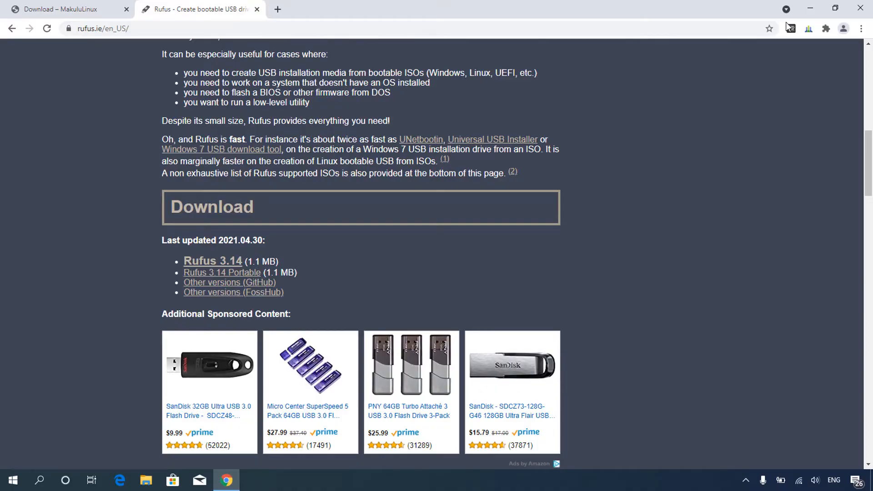
{"action": "left_click", "coordinate": [810, 7]}
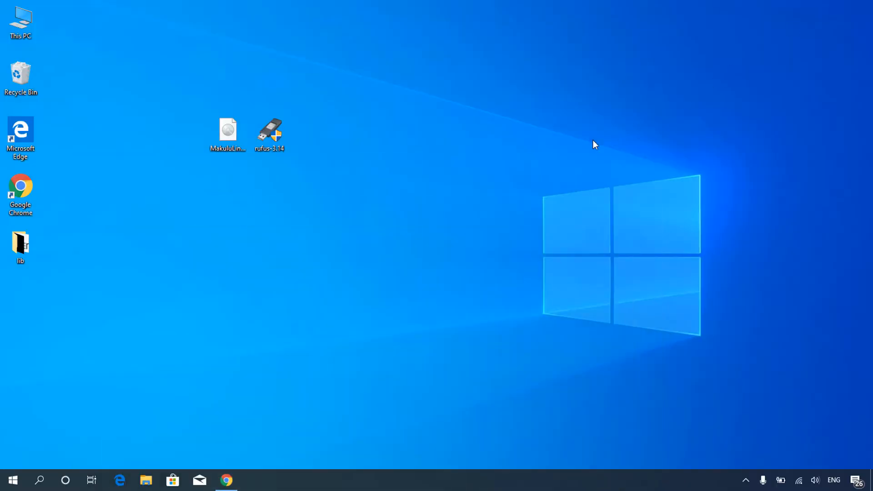
{"action": "right_click", "coordinate": [262, 144]}
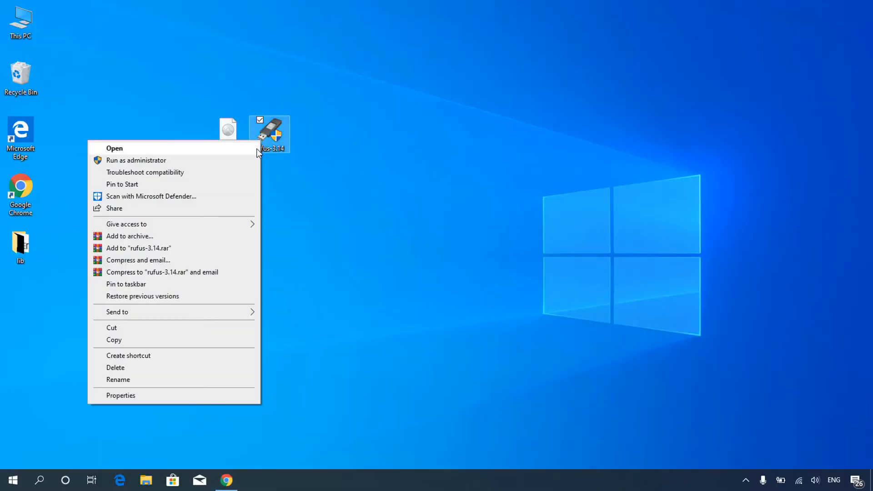
{"action": "left_click", "coordinate": [256, 148]}
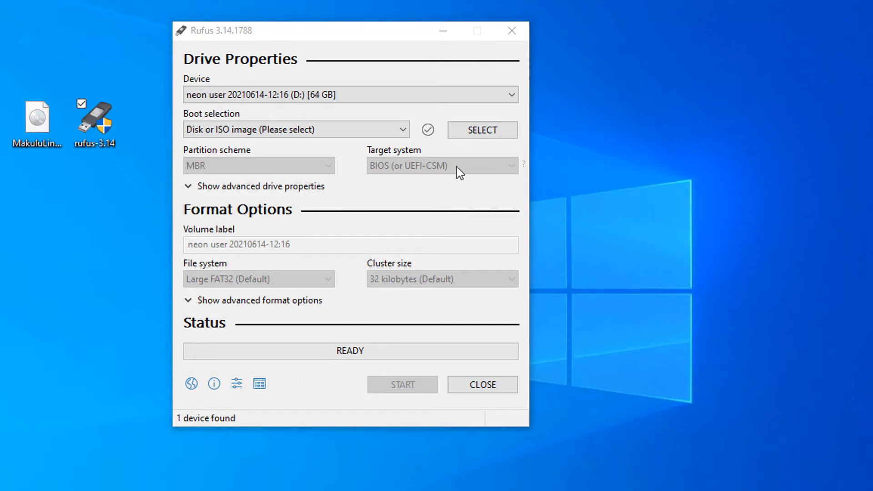
{"action": "left_click", "coordinate": [480, 131]}
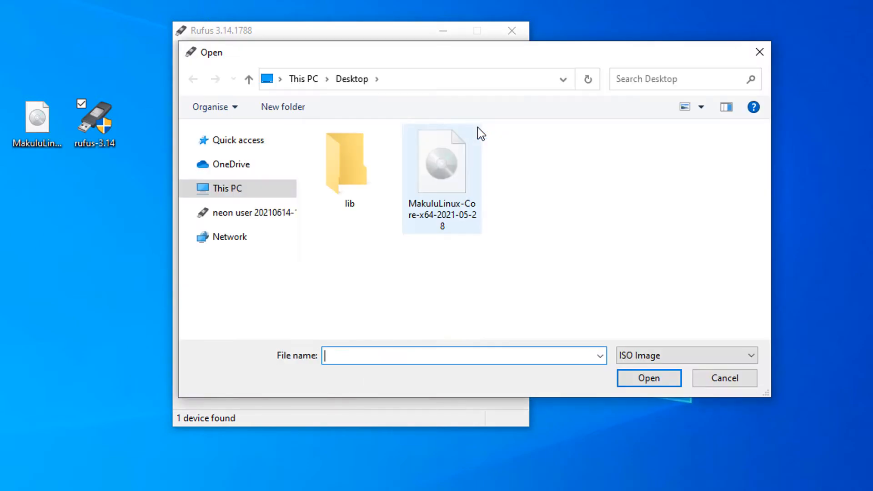
{"action": "left_click", "coordinate": [446, 170]}
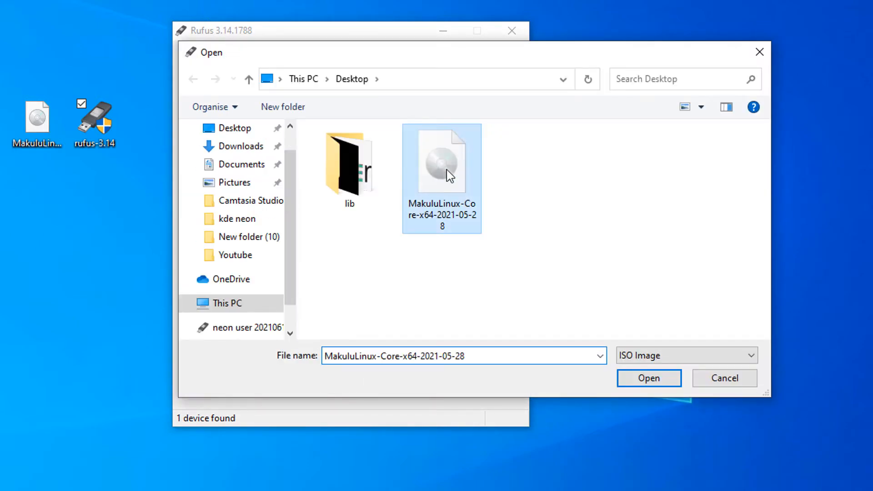
{"action": "left_click", "coordinate": [648, 379]}
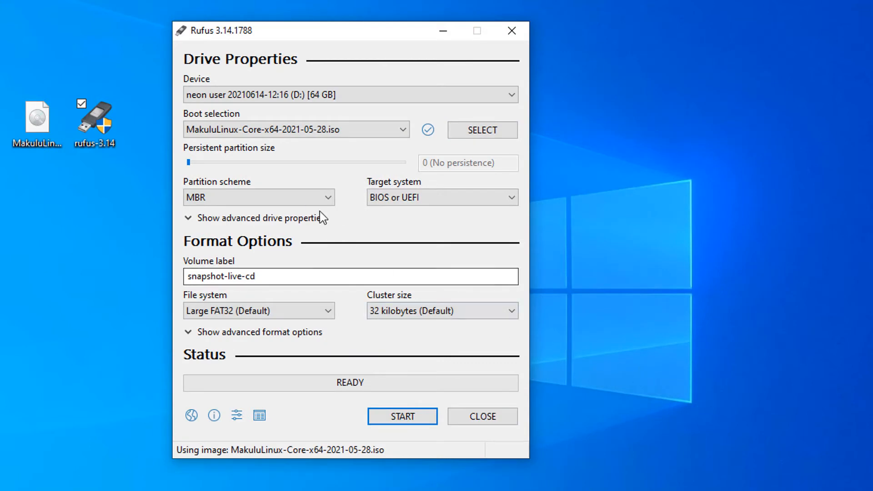
- Start writing the ISO to the USB drive in ISO Image mode, allowing the Syslinux file download and confirming the data erase
{"action": "left_click", "coordinate": [313, 201]}
{"action": "left_click", "coordinate": [261, 213]}
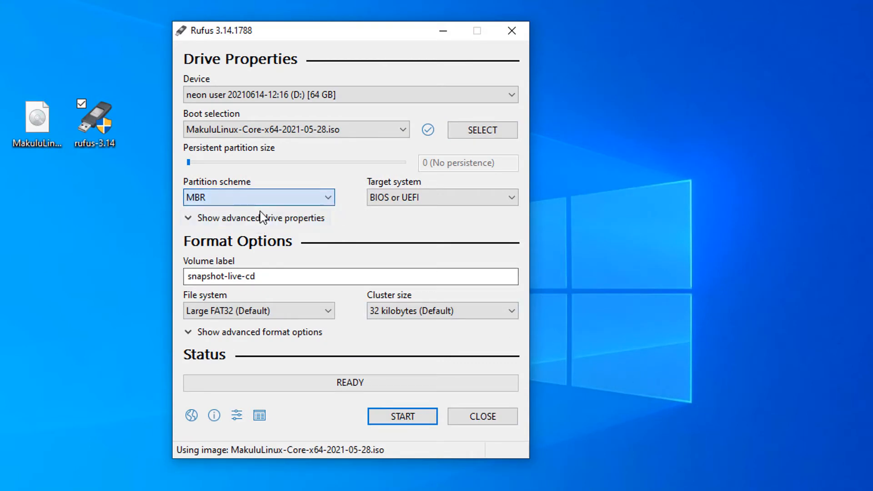
{"action": "left_click", "coordinate": [401, 416]}
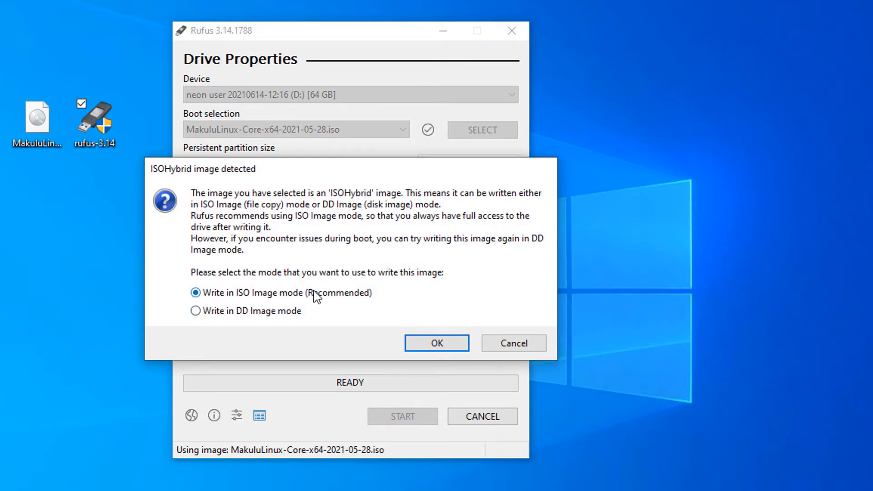
{"action": "left_click", "coordinate": [436, 343]}
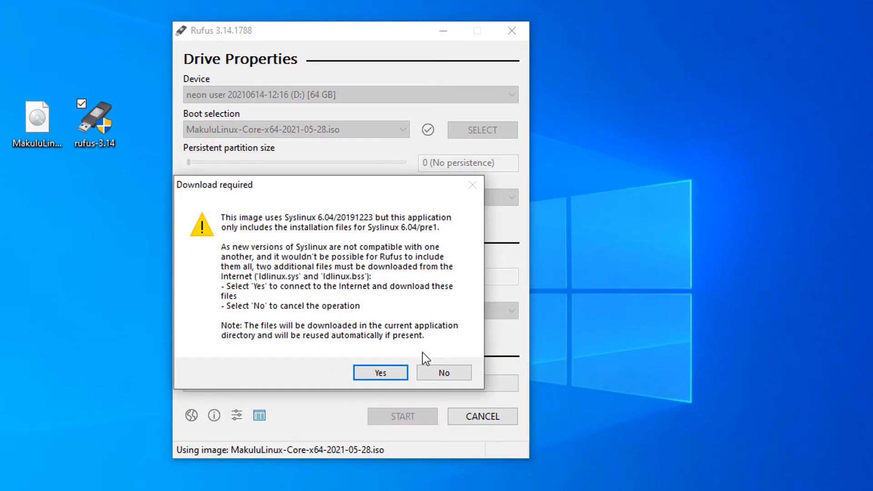
{"action": "left_click", "coordinate": [395, 376]}
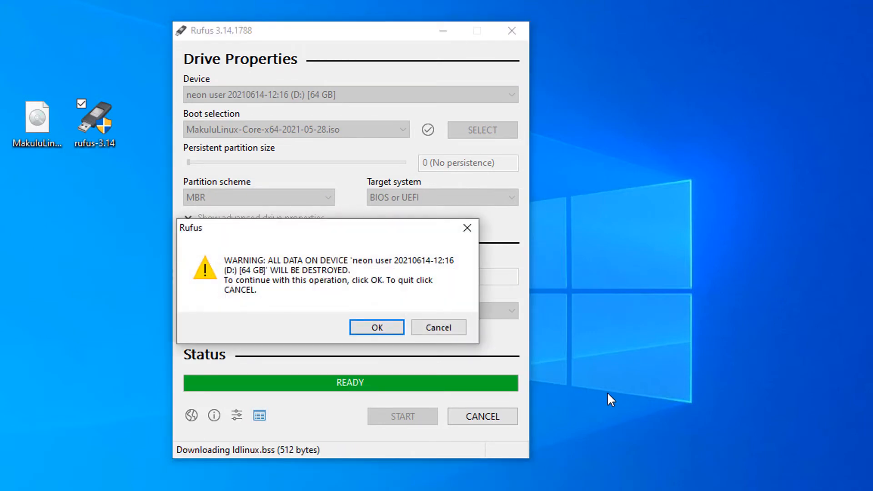
{"action": "left_click", "coordinate": [394, 325]}
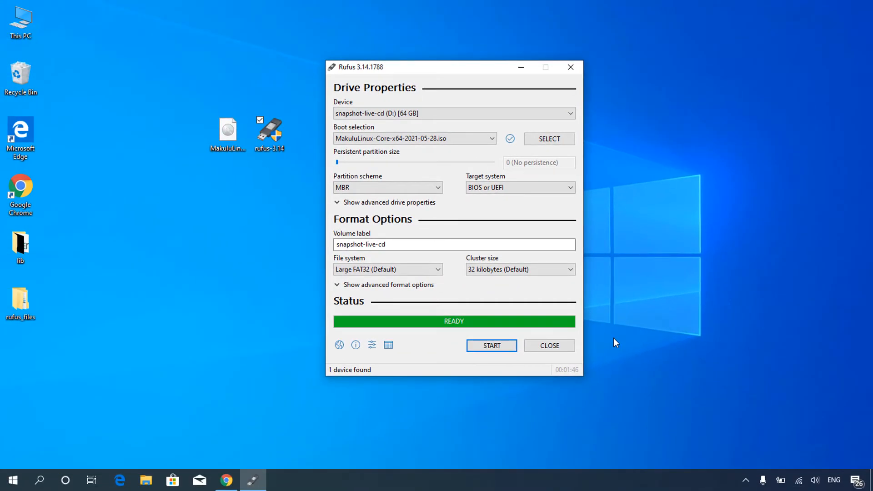
- Close Rufus and shut down the computer
{"action": "left_click", "coordinate": [572, 345]}
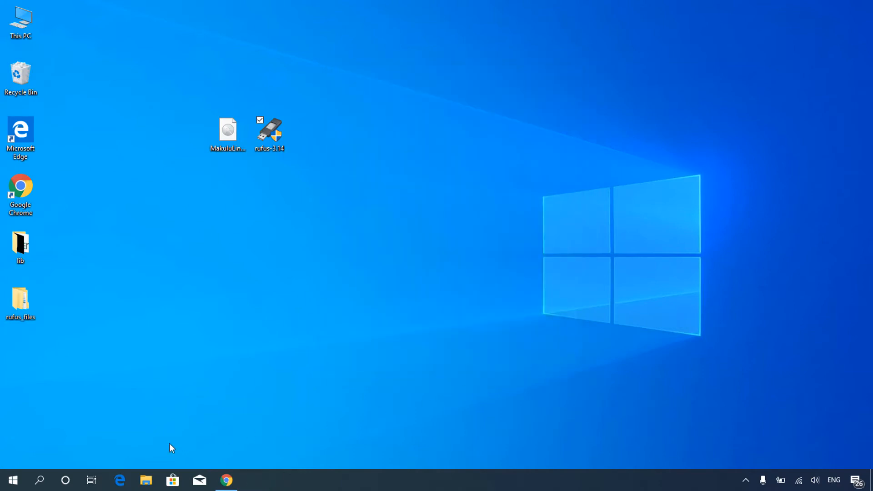
{"action": "left_click", "coordinate": [13, 479]}
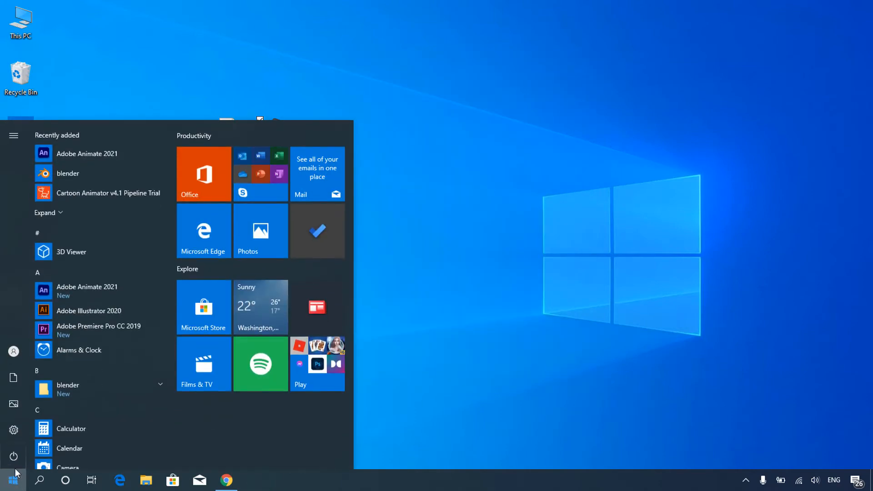
{"action": "left_click", "coordinate": [14, 456]}
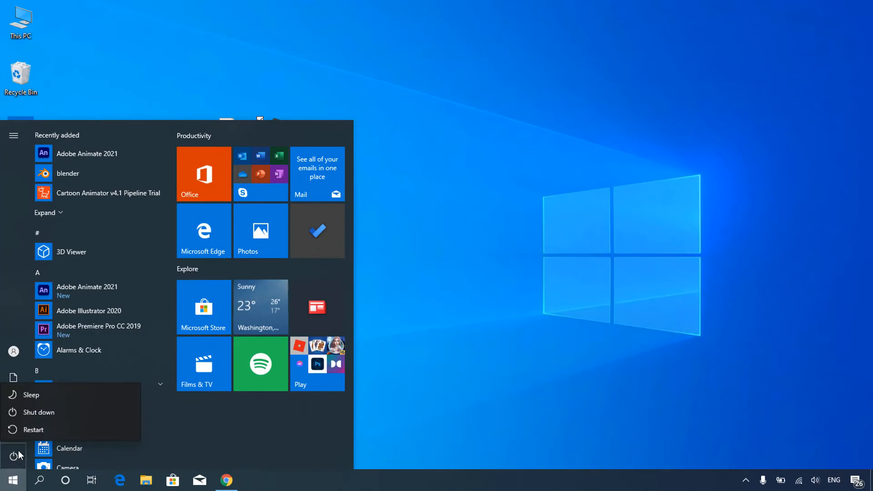
{"action": "left_click", "coordinate": [54, 413]}
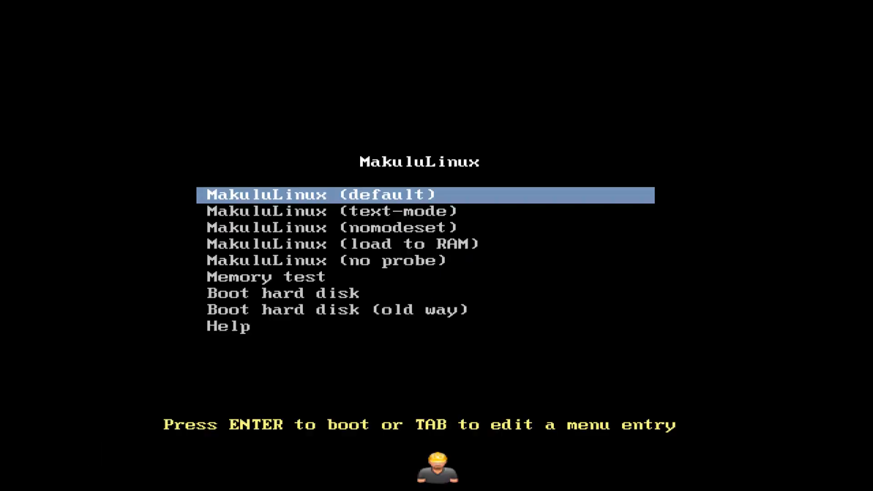
- Boot from the USB drive and browse the live session's application menu categories
{"action": "key", "text": "Return"}
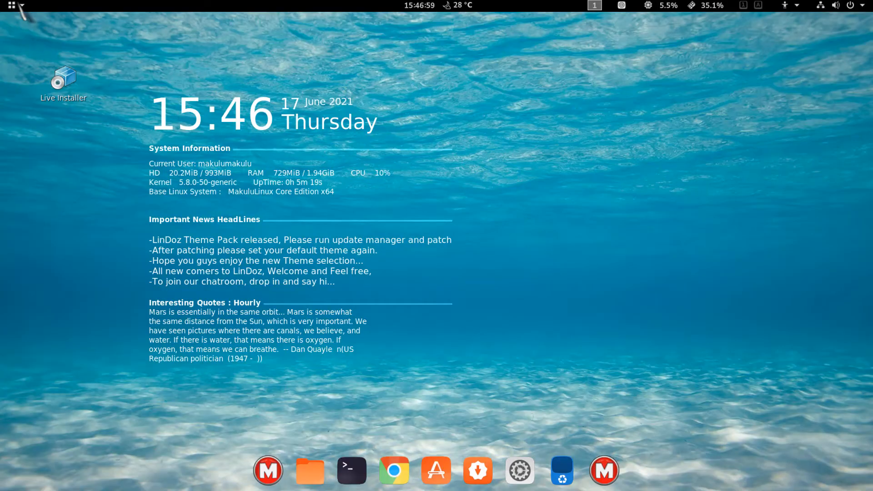
{"action": "left_click", "coordinate": [19, 6]}
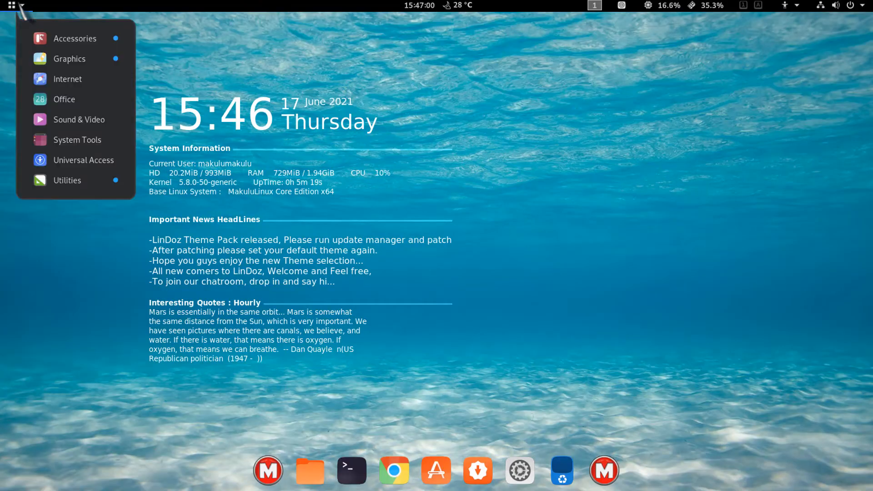
{"action": "mouse_move", "coordinate": [66, 42]}
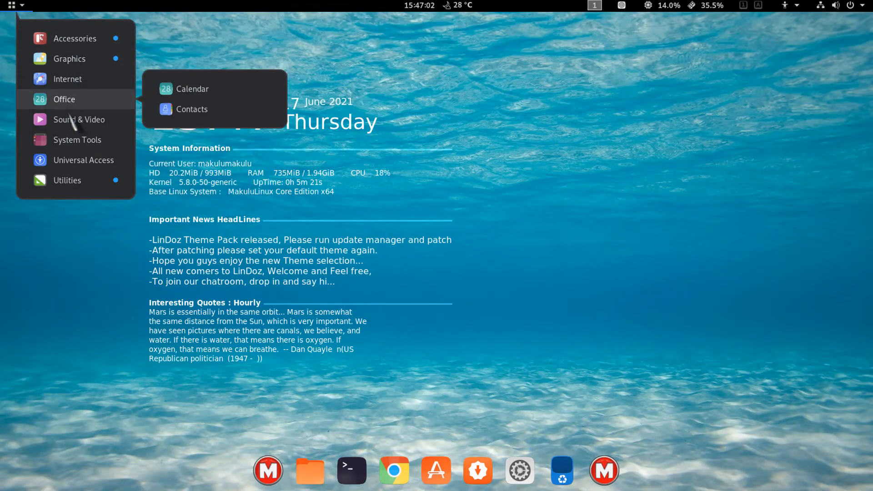
{"action": "mouse_move", "coordinate": [75, 180]}
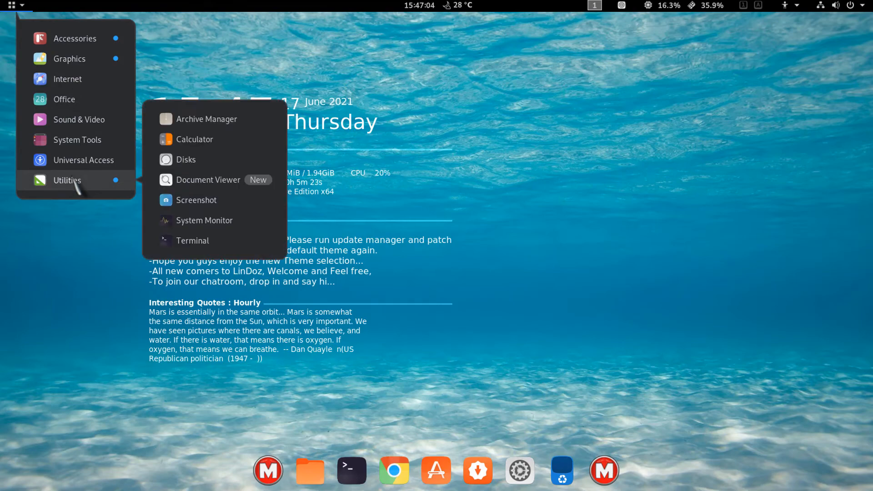
{"action": "left_click", "coordinate": [119, 308]}
{"action": "right_click", "coordinate": [522, 132]}
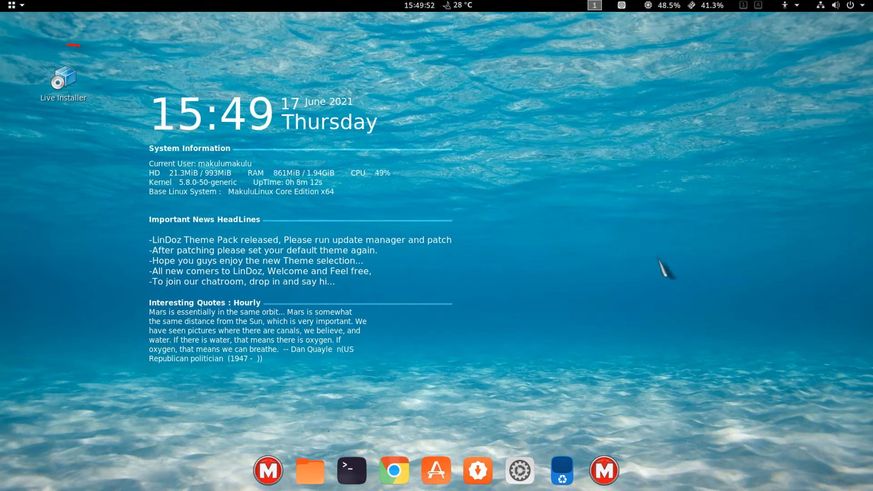
- Launch the Live Installer with Start Installation and continue past the Welcome page with American English
{"action": "double_click", "coordinate": [63, 78]}
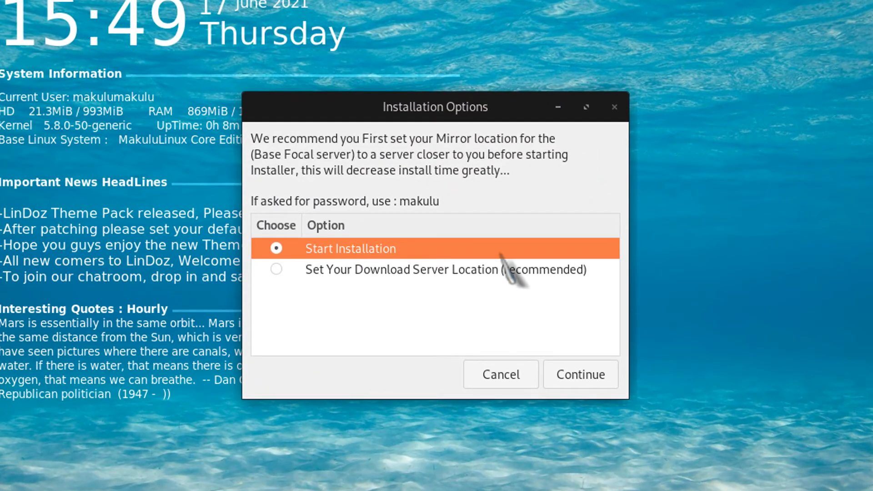
{"action": "left_click", "coordinate": [581, 376]}
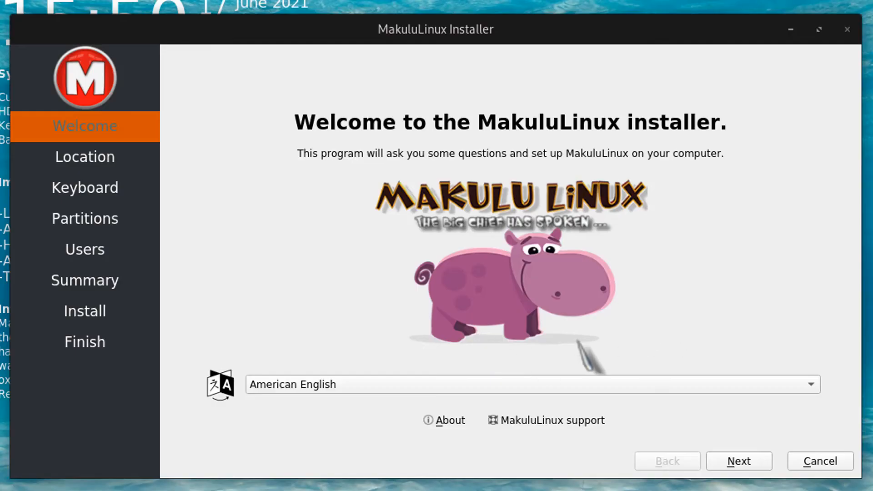
{"action": "left_click", "coordinate": [626, 383]}
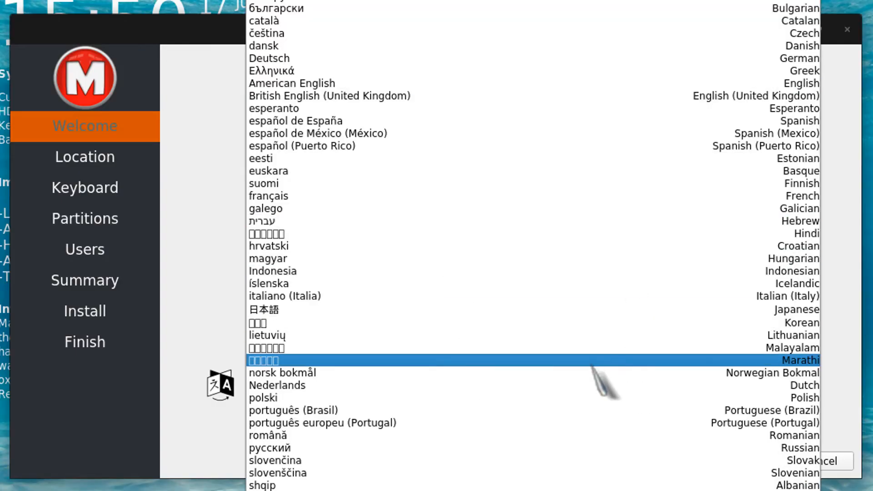
{"action": "left_click", "coordinate": [854, 341]}
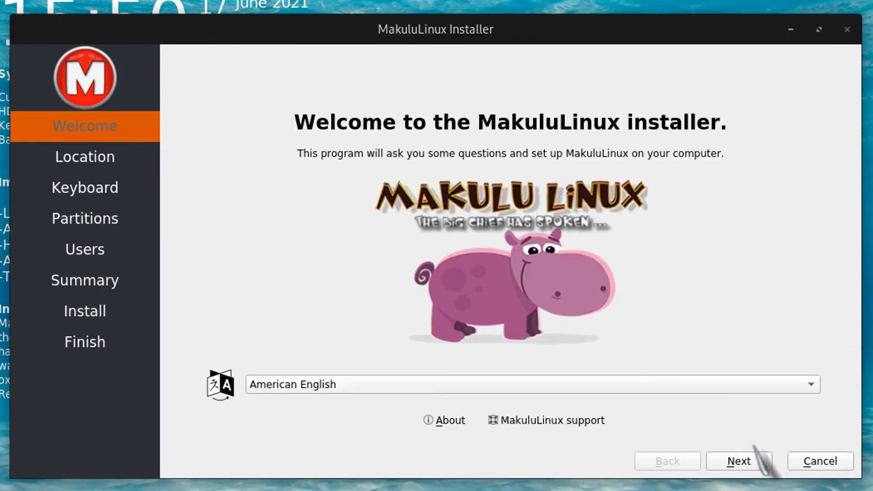
{"action": "left_click", "coordinate": [739, 461]}
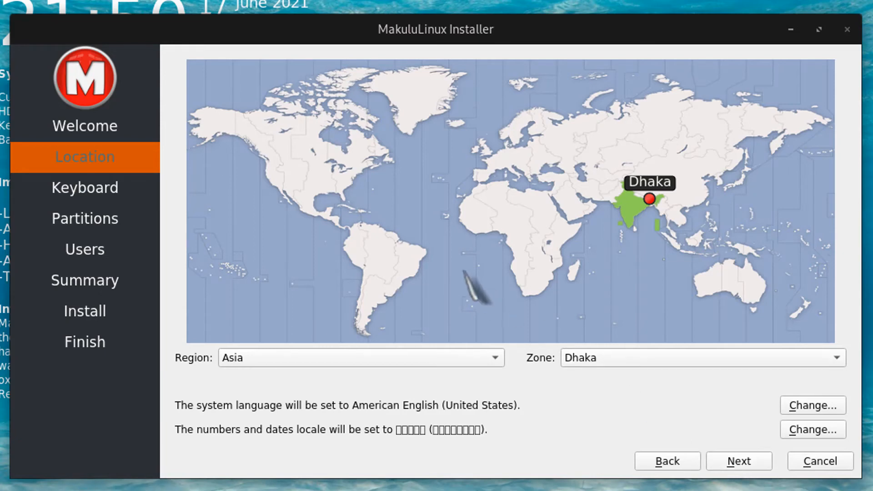
- Set the location to America/New York and continue past the keyboard page with defaults
{"action": "left_click", "coordinate": [365, 191]}
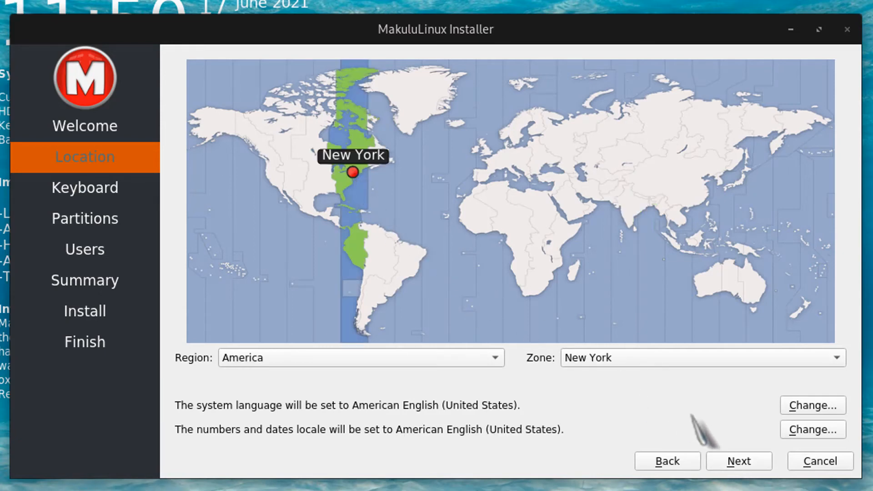
{"action": "left_click", "coordinate": [736, 459]}
{"action": "left_click", "coordinate": [739, 462]}
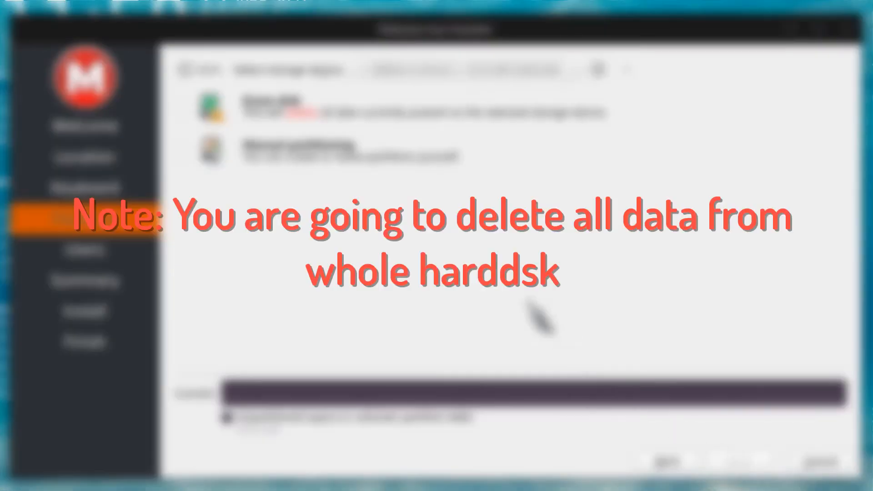
- Choose Erase disk as the partitioning option and continue
{"action": "left_click", "coordinate": [181, 108]}
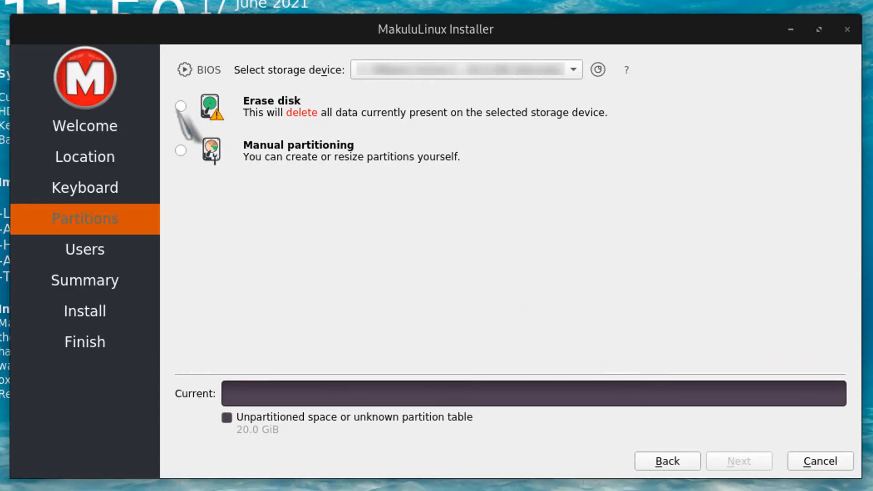
{"action": "left_click", "coordinate": [181, 106]}
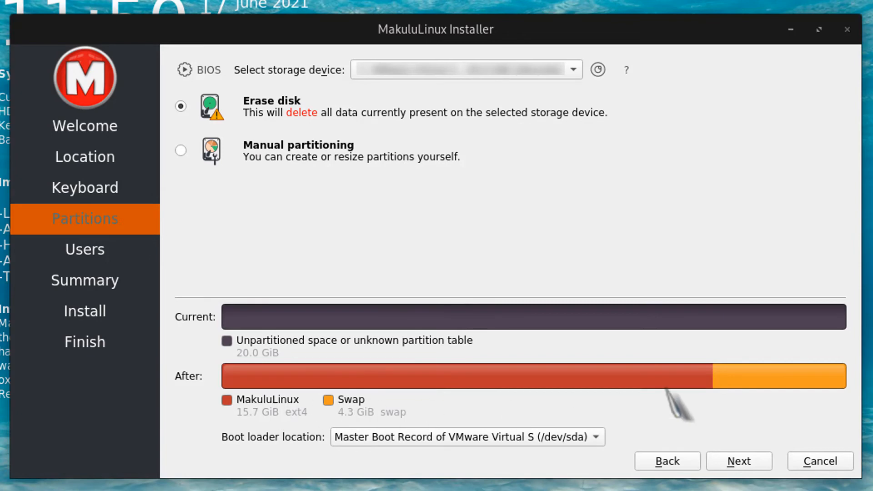
{"action": "left_click", "coordinate": [753, 463]}
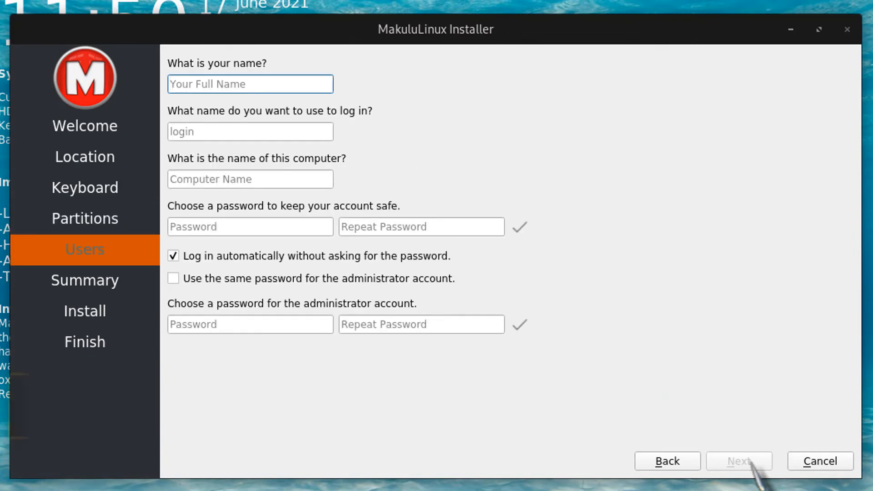
- Enter the user's full name, type and repeat the account password, and continue to the summary
{"action": "type", "text": "TH"}
{"action": "left_click", "coordinate": [316, 228]}
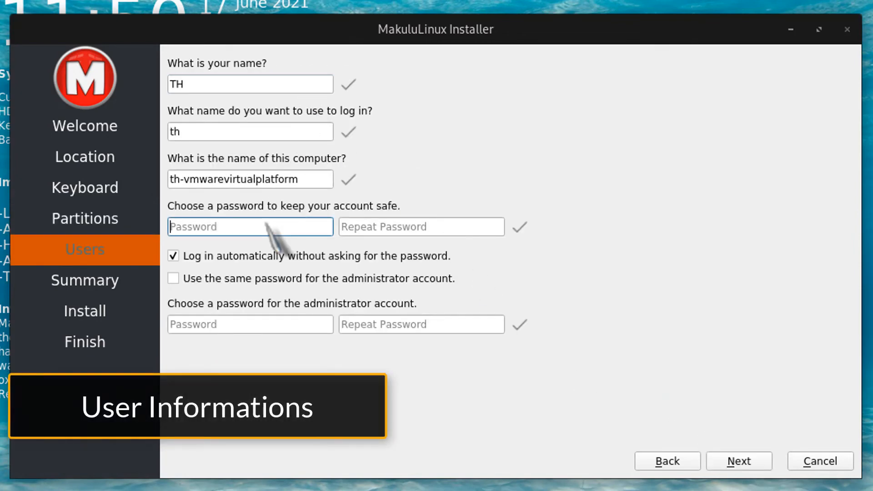
{"action": "type", "text": "******"}
{"action": "left_click", "coordinate": [347, 228]}
{"action": "type", "text": "******"}
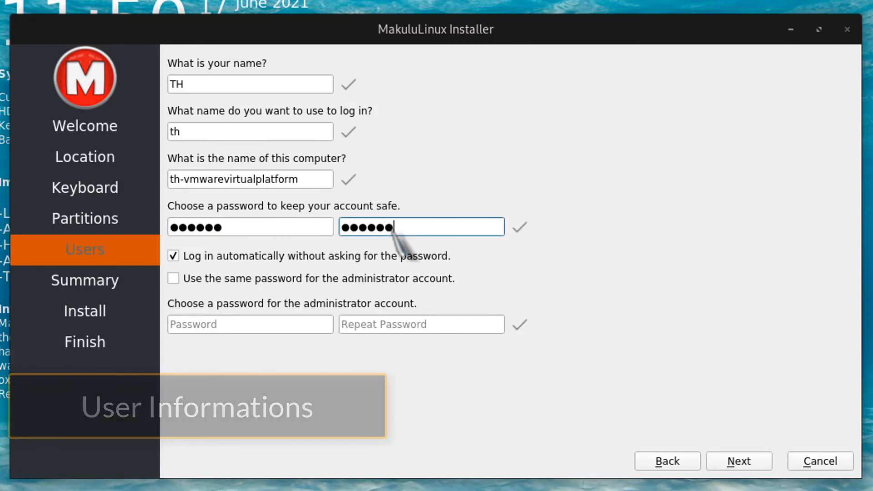
{"action": "left_click", "coordinate": [739, 461]}
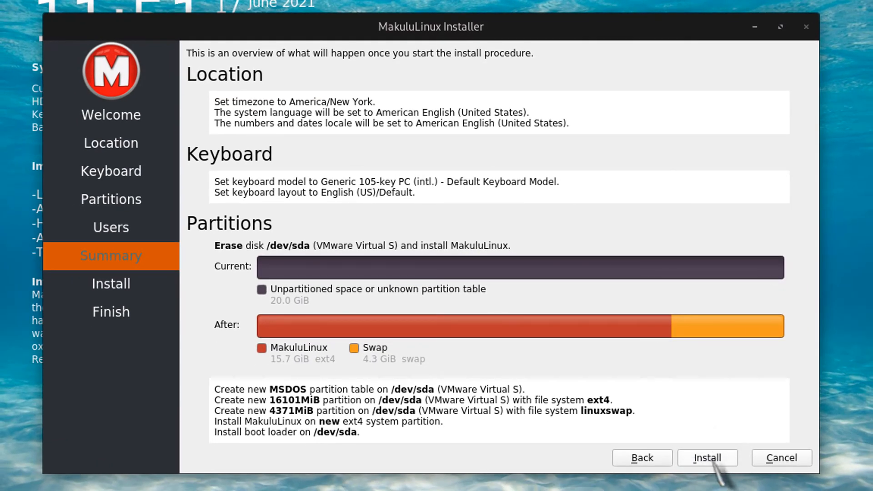
- Install MakuluLinux, restart with Restart now checked, and boot the MakuluLinux GNU/Linux GRUB entry
{"action": "left_click", "coordinate": [710, 458]}
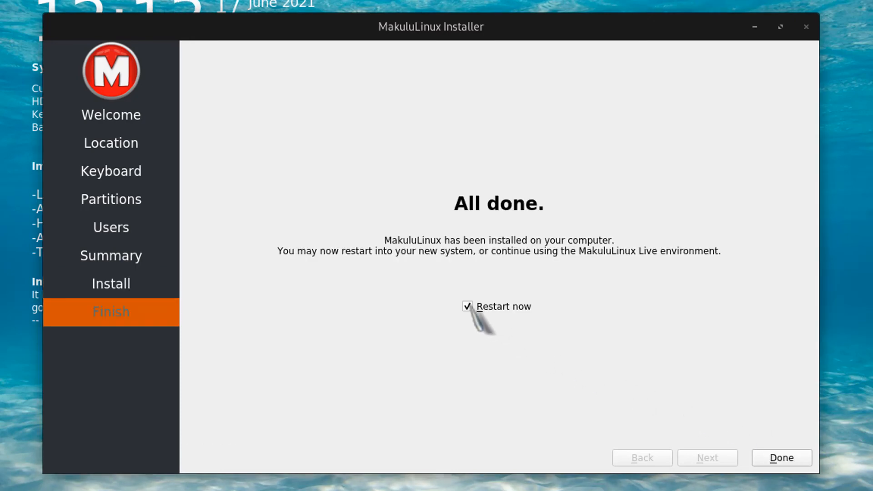
{"action": "left_click", "coordinate": [779, 459]}
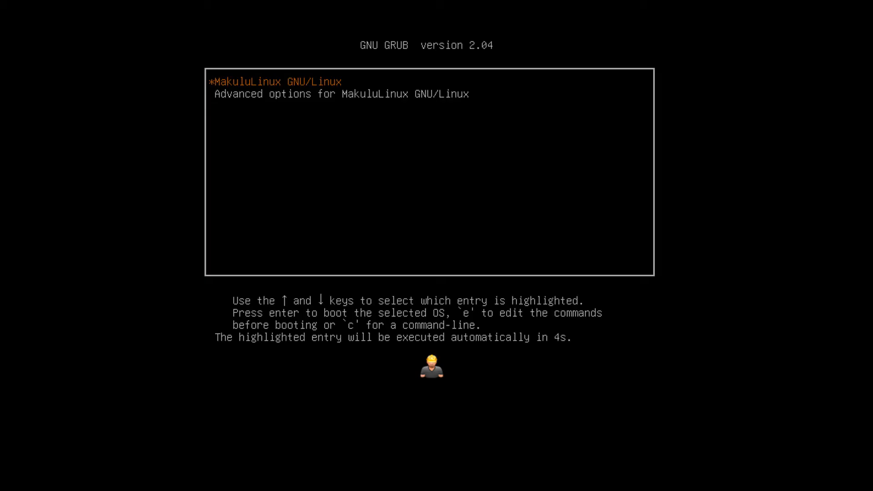
{"action": "key", "text": "Down"}
{"action": "key", "text": "Up"}
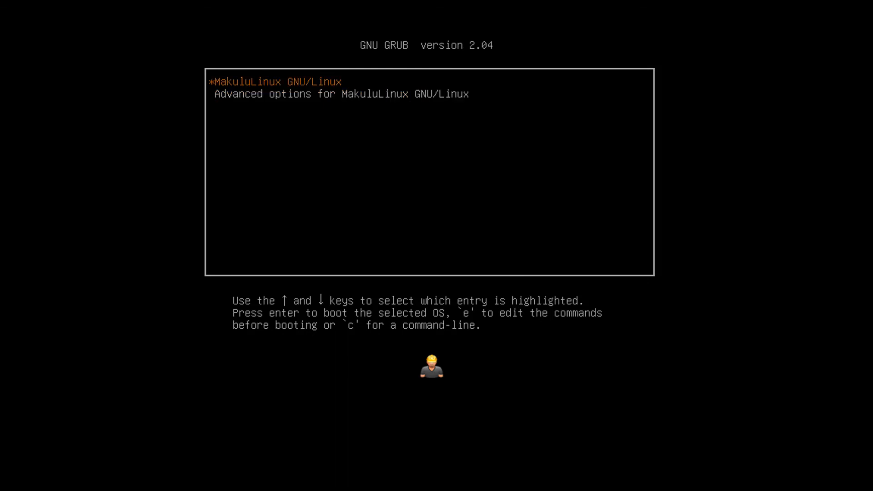
{"action": "key", "text": "Return"}
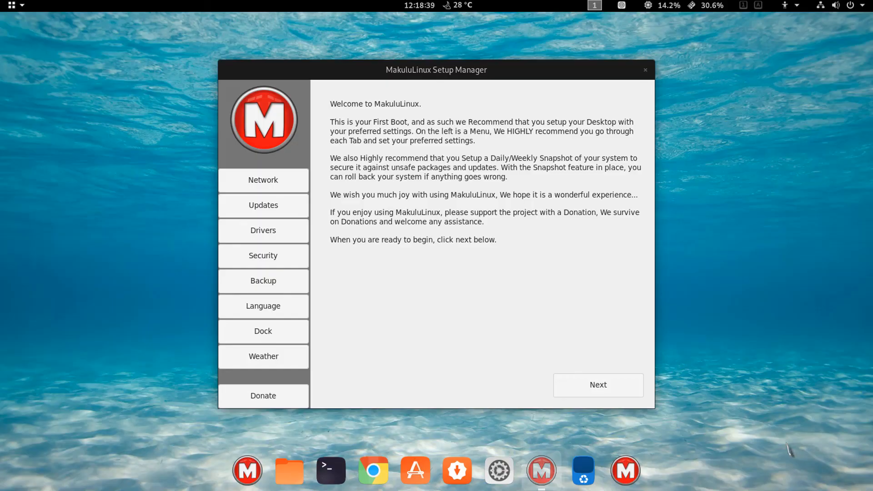
- Step through the Setup Manager's welcome, network and driver pages, then close it at the firewall page
{"action": "left_click", "coordinate": [608, 389]}
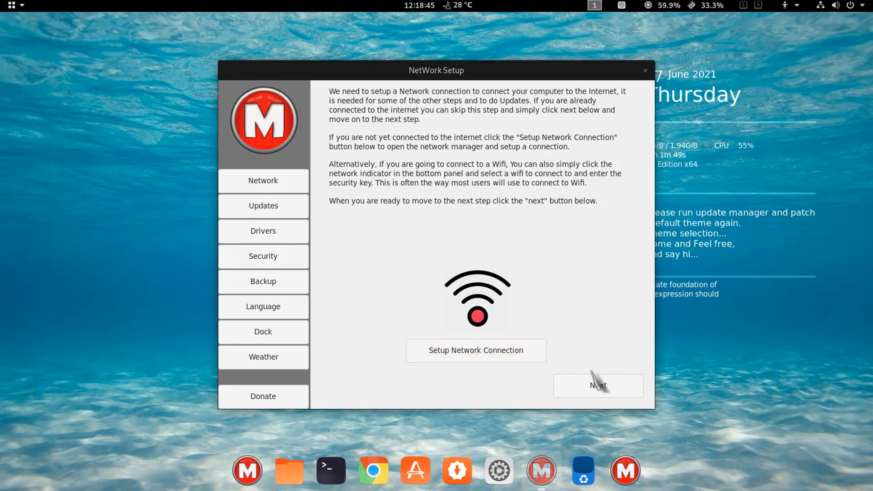
{"action": "left_click", "coordinate": [606, 388]}
{"action": "left_click", "coordinate": [608, 389]}
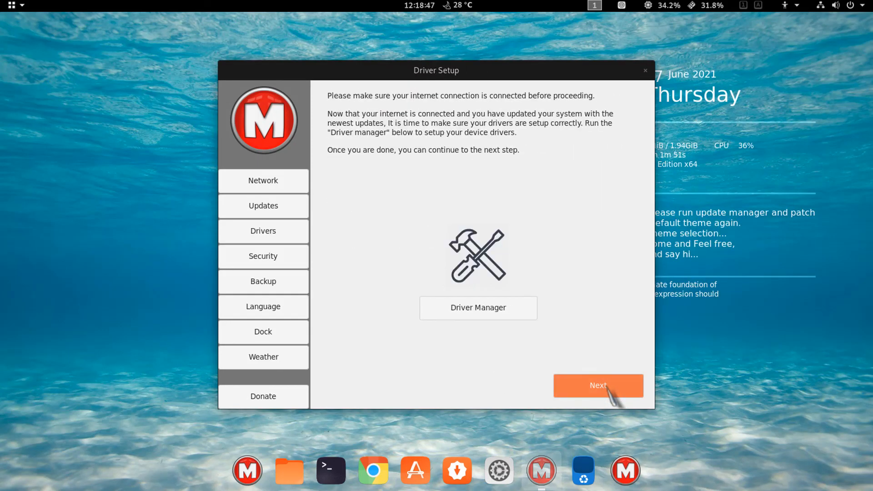
{"action": "left_click", "coordinate": [607, 388]}
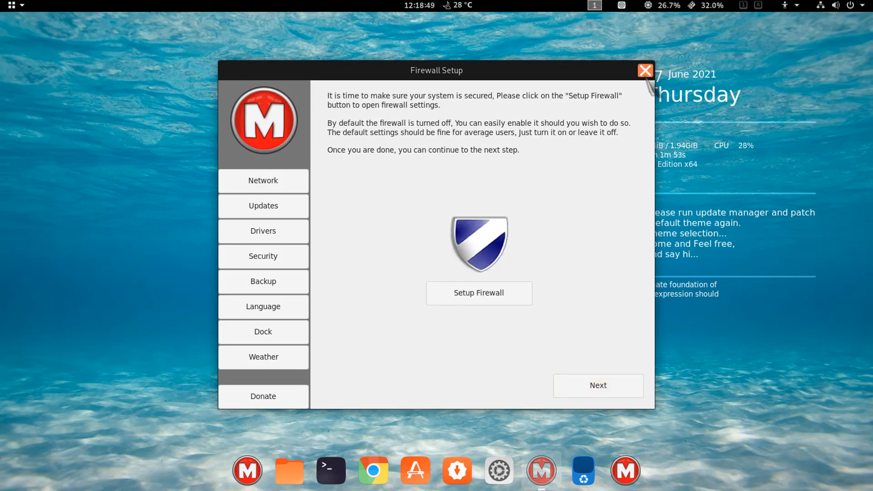
{"action": "left_click", "coordinate": [645, 73]}
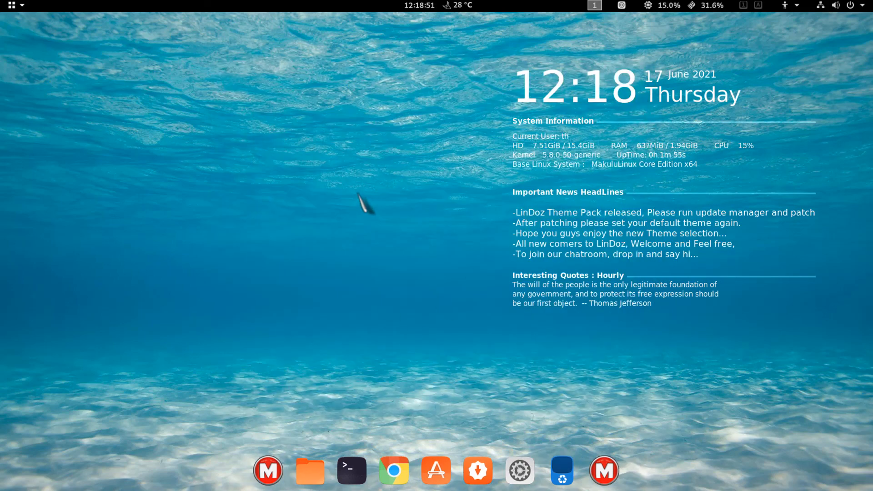